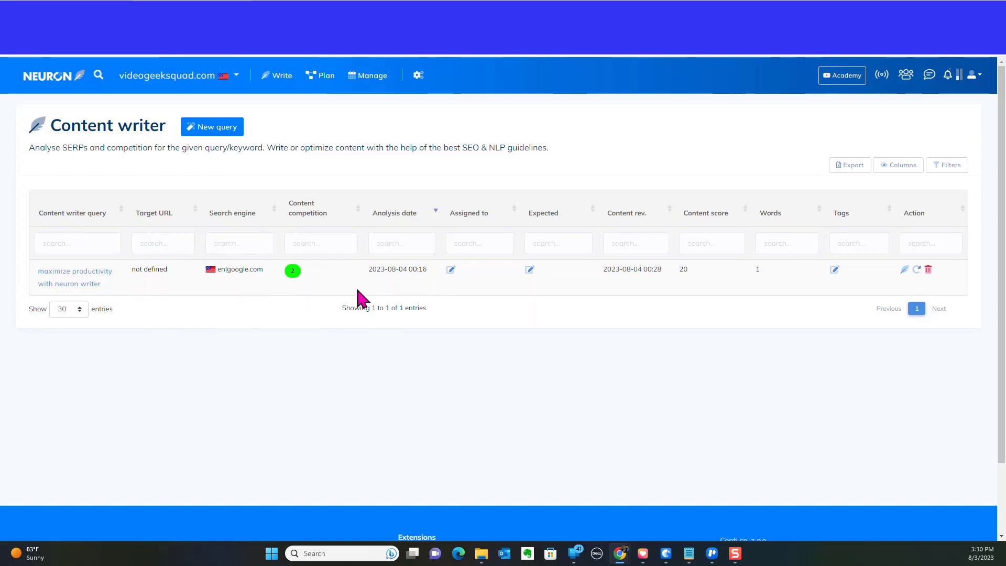
Open the 'maximize productivity with neuron writer' query and switch to its TOP Analysis view.
left_click(84, 285)
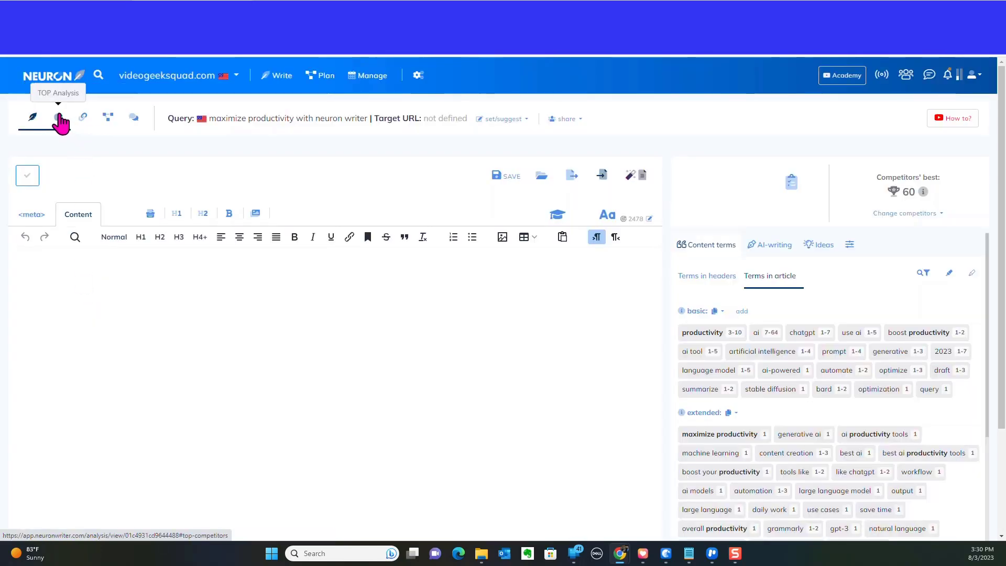
left_click(59, 120)
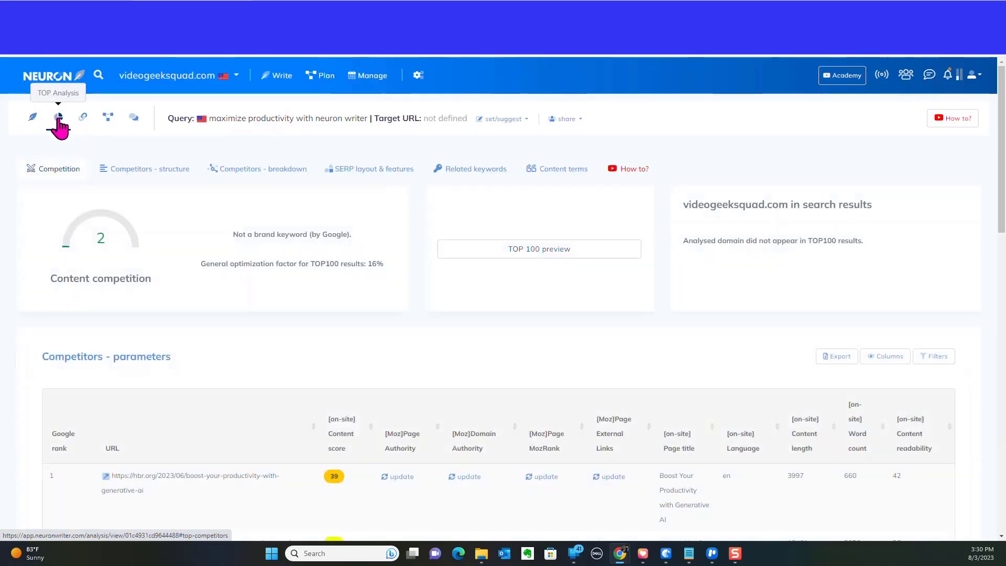
Scroll through the competitors' parameters table to review the top-ranking pages and their content scores.
scroll(292, 404, "down", 6)
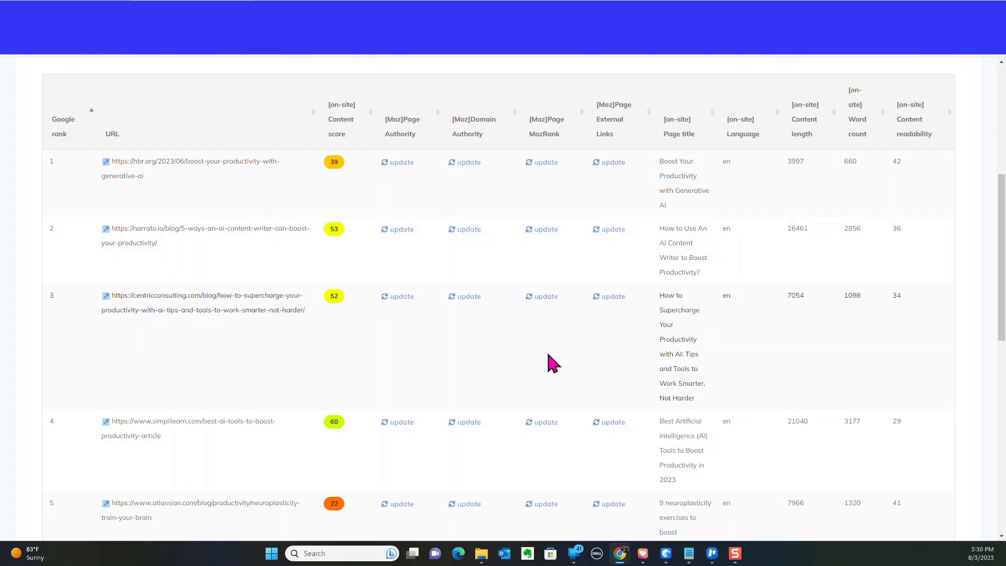
scroll(530, 338, "down", 5)
scroll(535, 335, "up", 10)
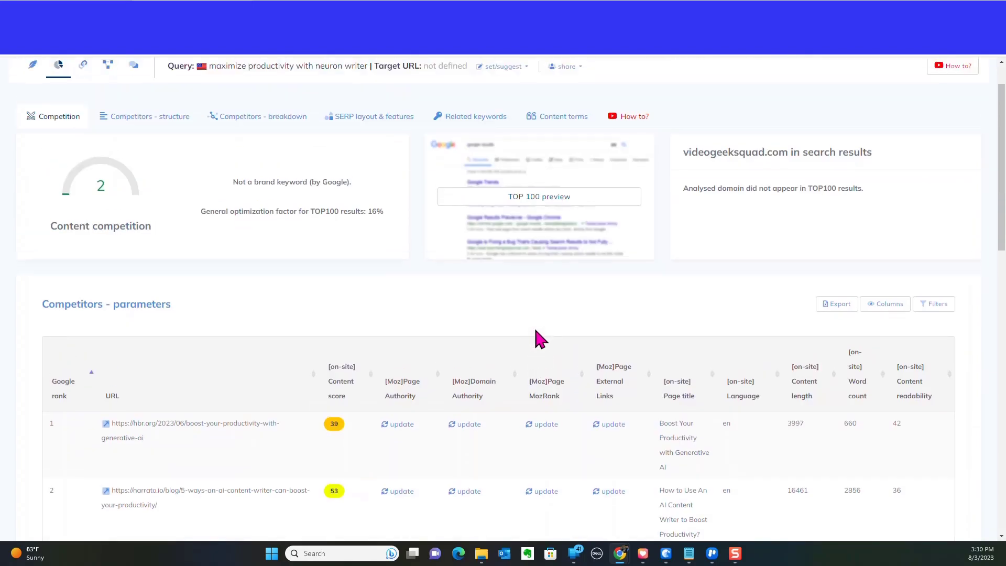
scroll(535, 331, "up", 1)
scroll(535, 331, "down", 9)
scroll(533, 331, "up", 9)
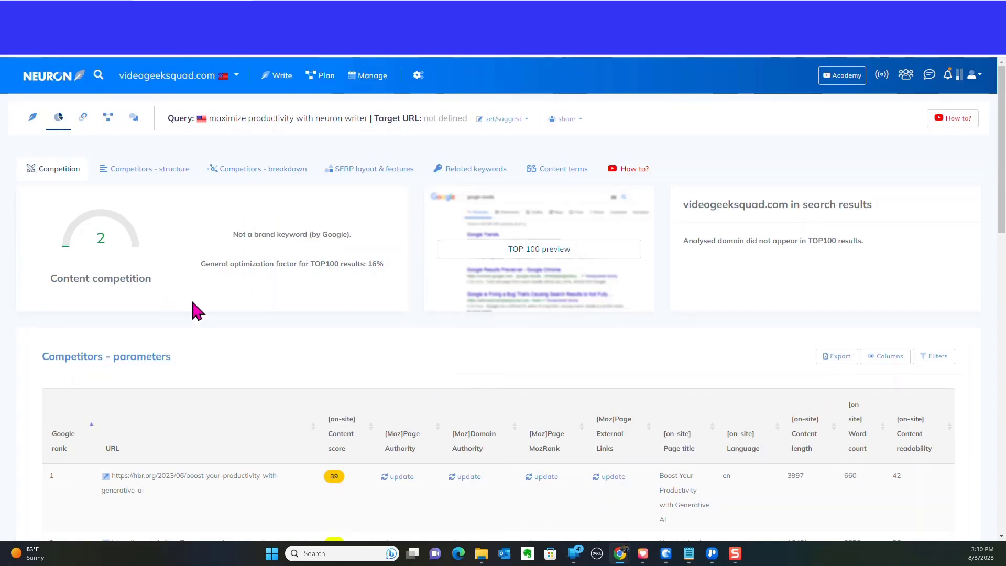
scroll(393, 357, "down", 5)
scroll(406, 360, "down", 8)
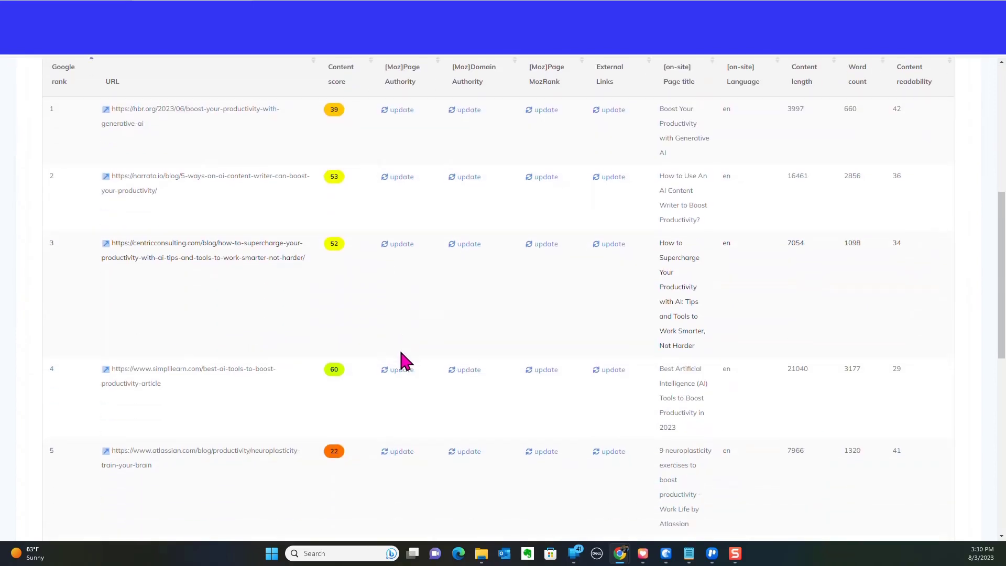
scroll(404, 359, "up", 15)
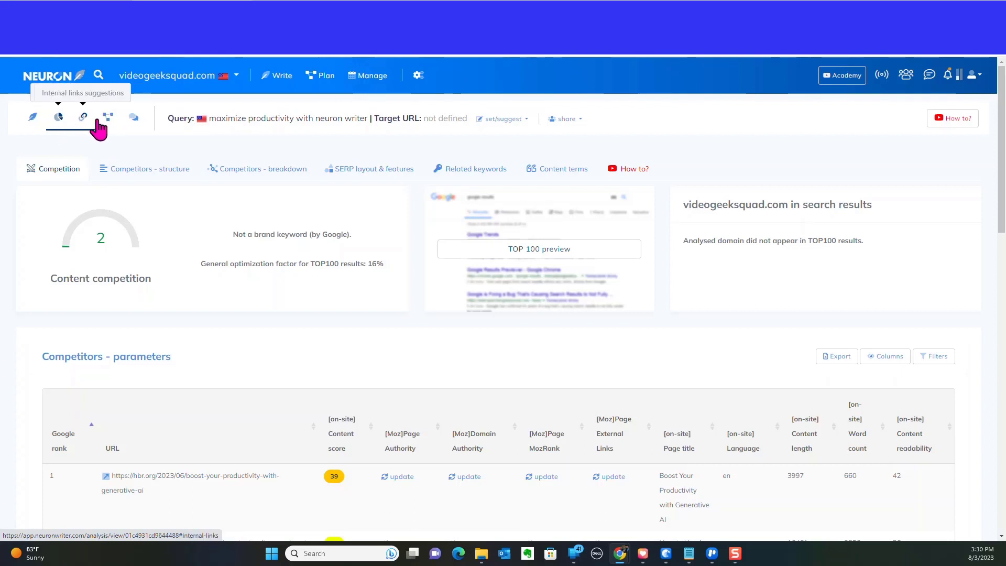
Open the content editor's meta section and preview the Google snippet in mobile and desktop views.
left_click(36, 130)
left_click(29, 218)
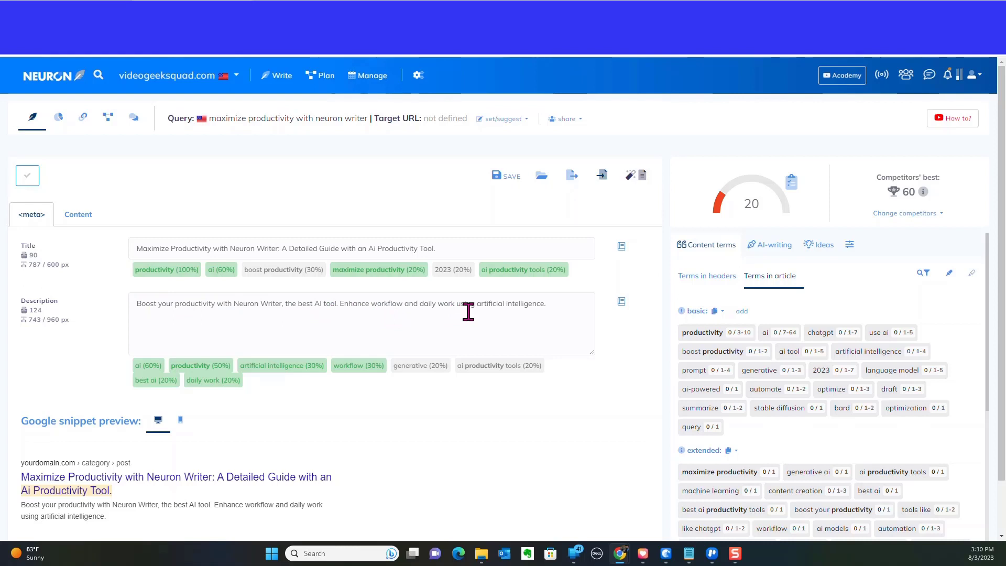
scroll(485, 388, "down", 1)
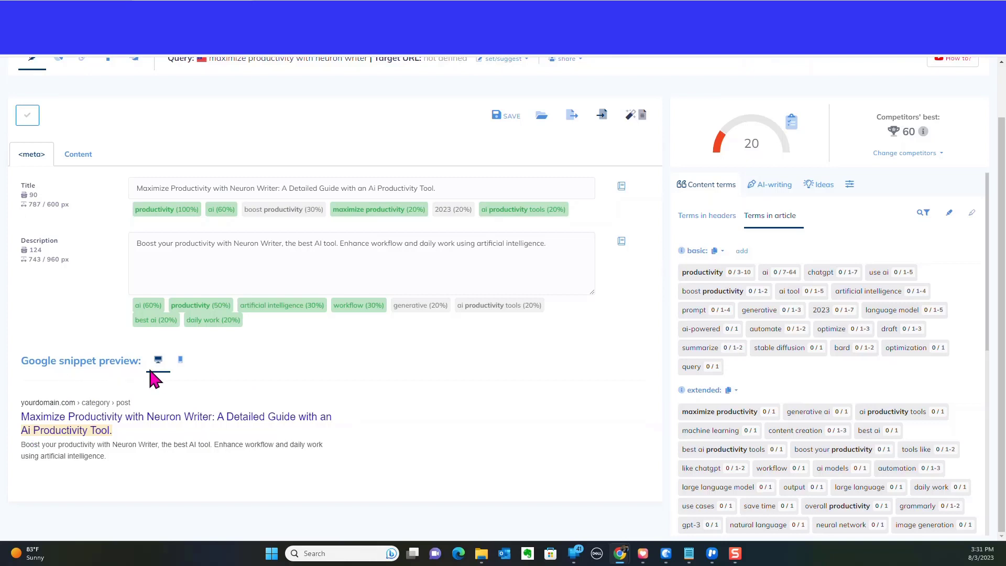
left_click(180, 366)
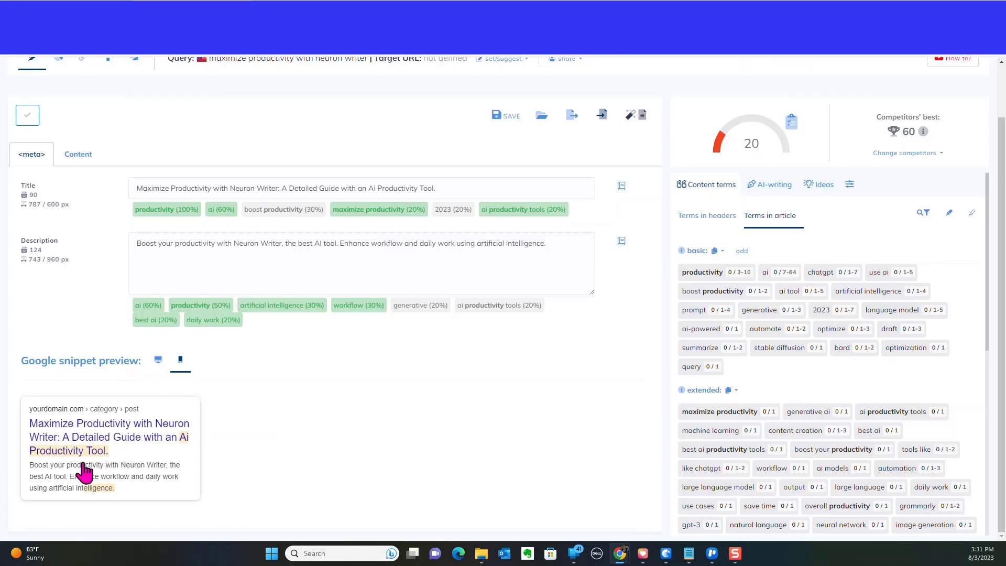
left_click(157, 360)
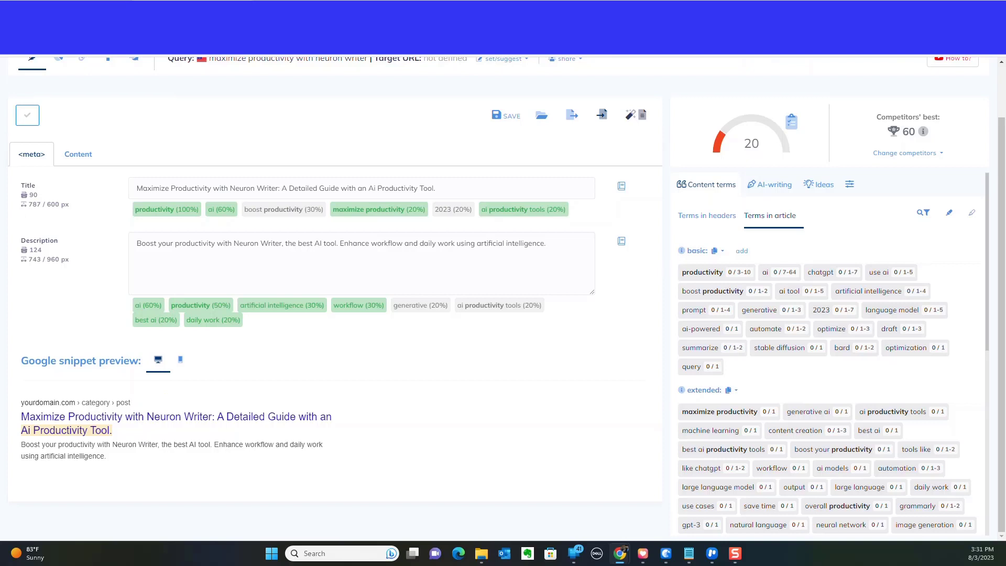
scroll(251, 278, "up", 1)
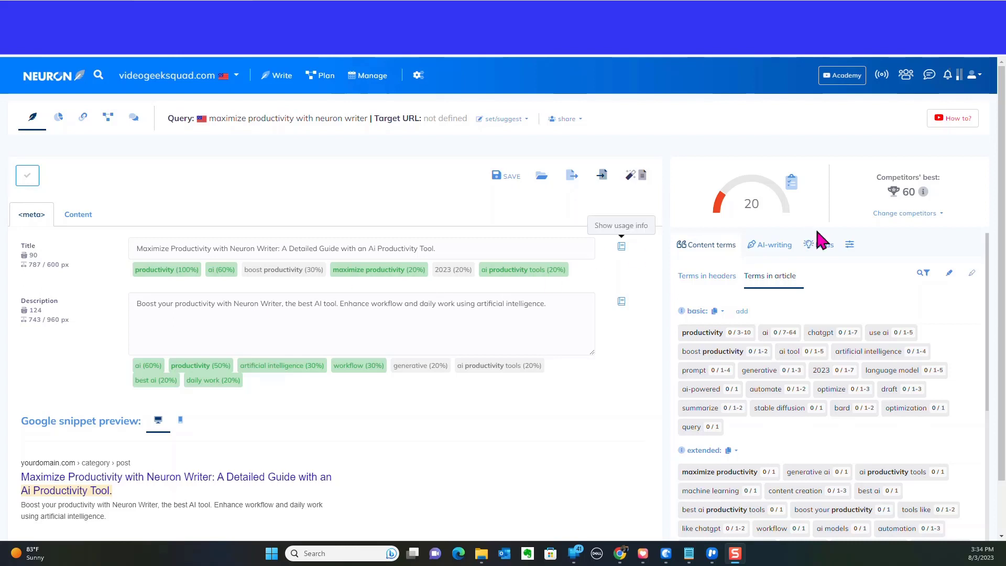
Open the AI-writing panel and browse the available AI writing tools.
left_click(784, 254)
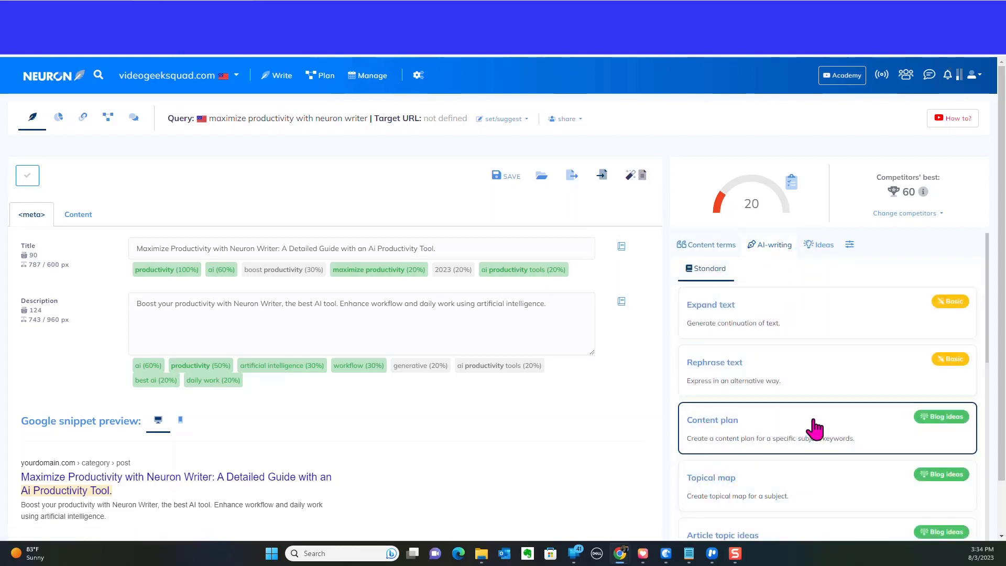
scroll(754, 325, "down", 2)
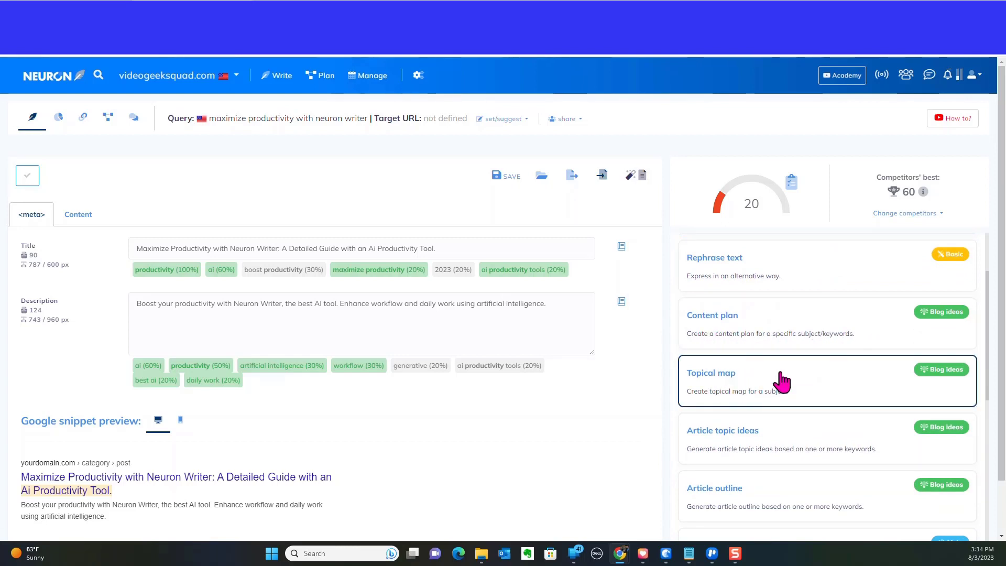
scroll(728, 376, "down", 2)
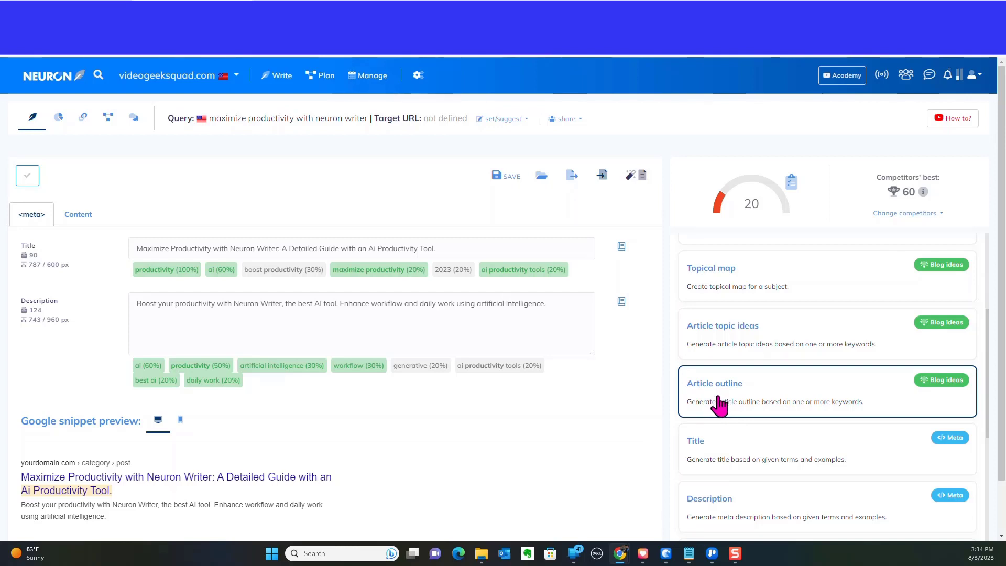
scroll(721, 403, "up", 3)
scroll(720, 405, "up", 1)
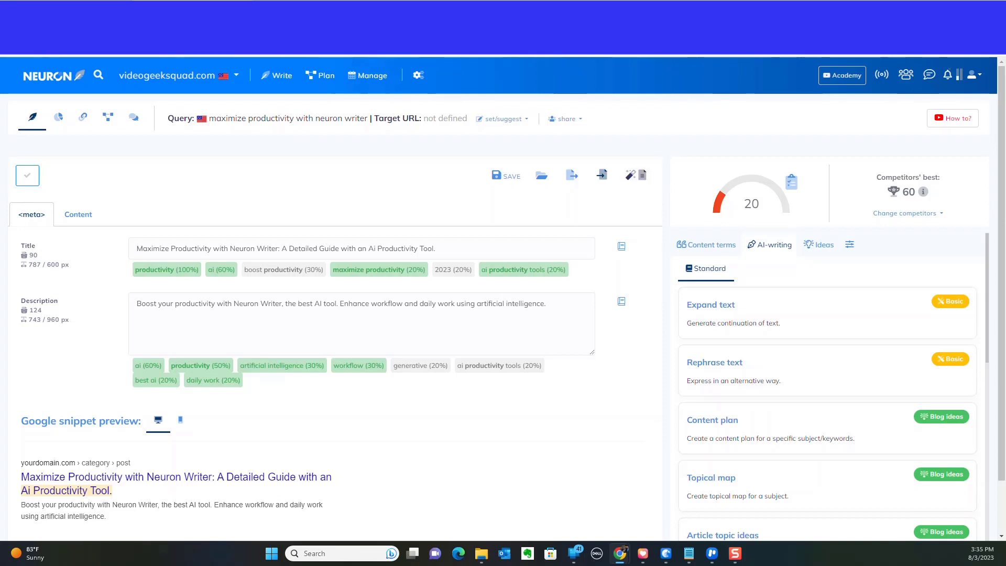
Switch between the Content editor and the meta fields, ending on the meta fields.
left_click(78, 214)
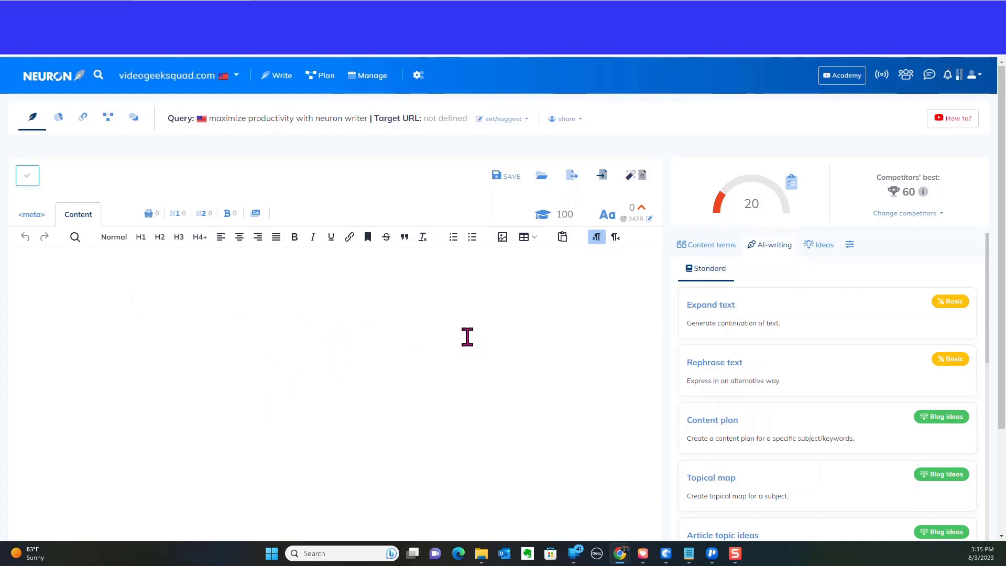
left_click(35, 219)
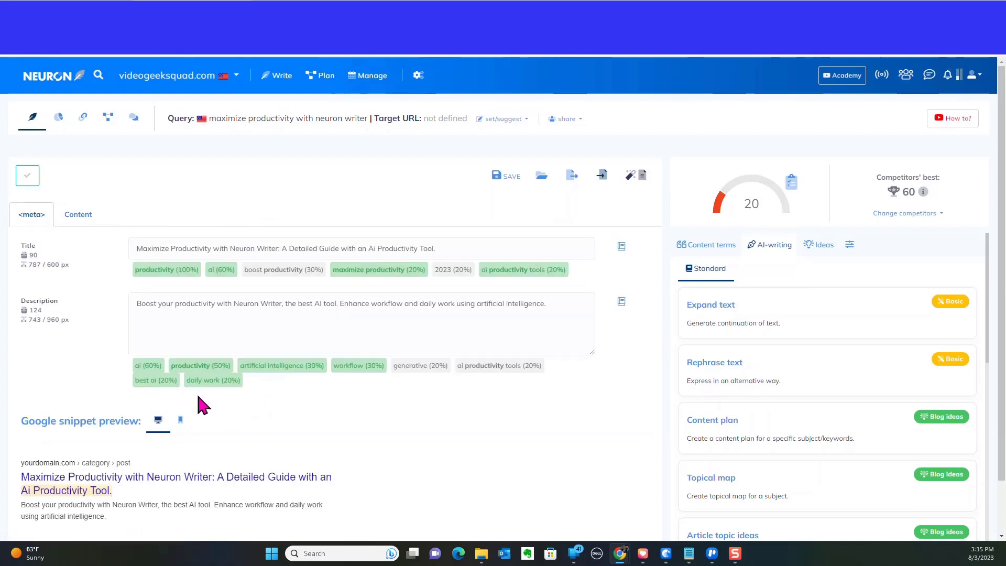
left_click(83, 214)
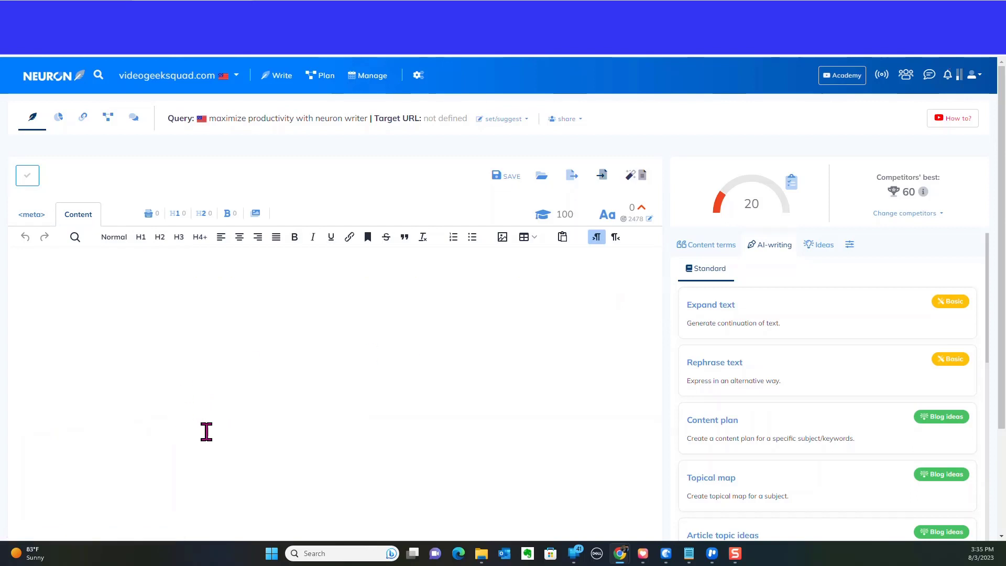
left_click(31, 217)
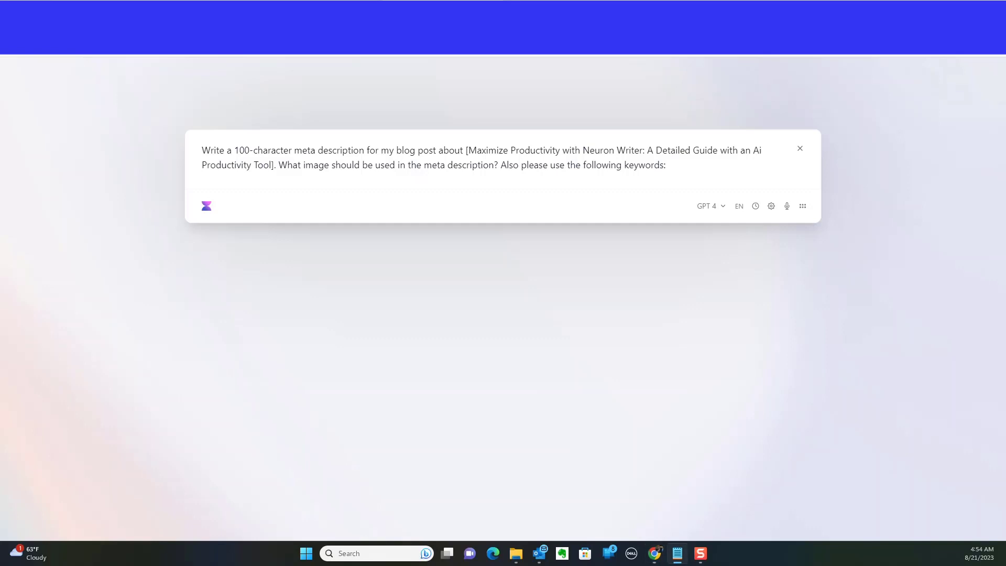
In the Voila prompt, append the keywords ai, productivity, artificial intelligence, workflow, generative, ai productivity tools, best ai, daily work and submit it.
left_click(689, 171)
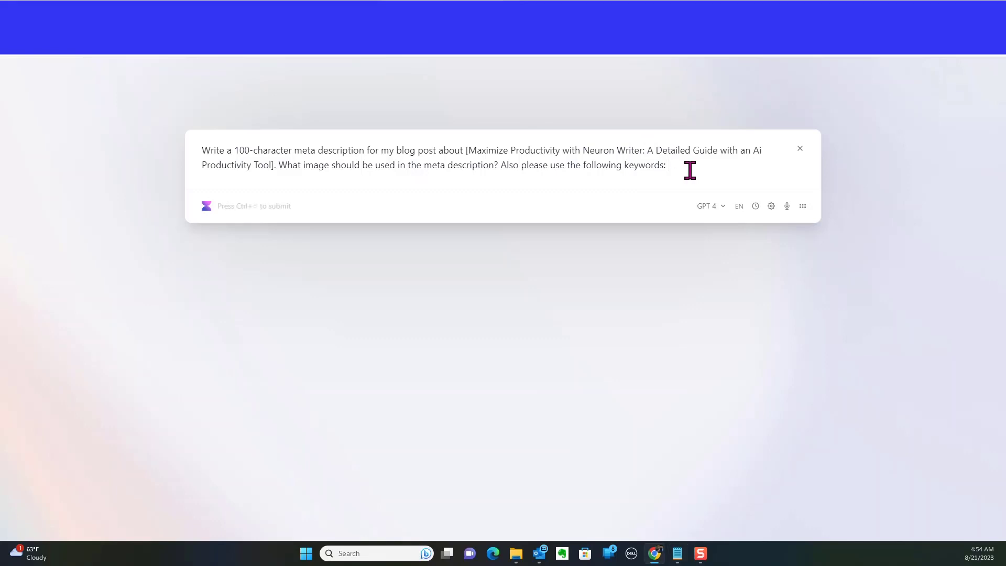
type("ai, productivity,artificial intelligence,workflow,generative,ai productivity tools, best ai, daily work,")
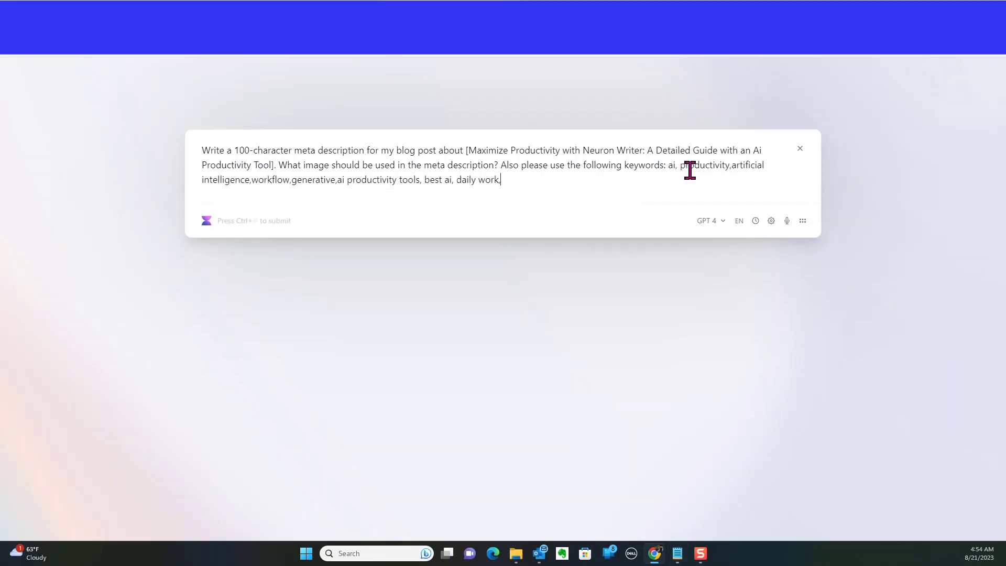
key("shift+Return")
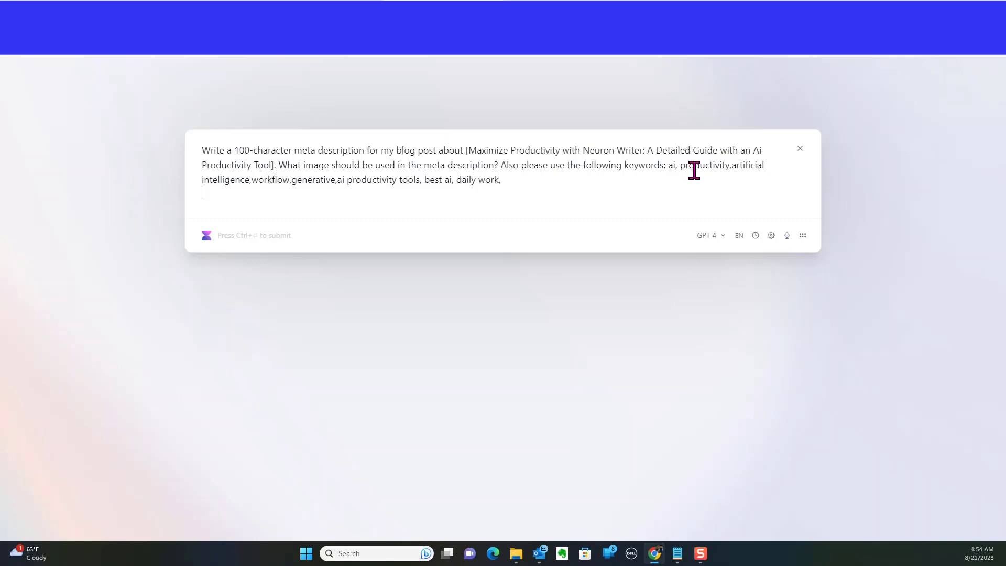
key("ctrl+Return")
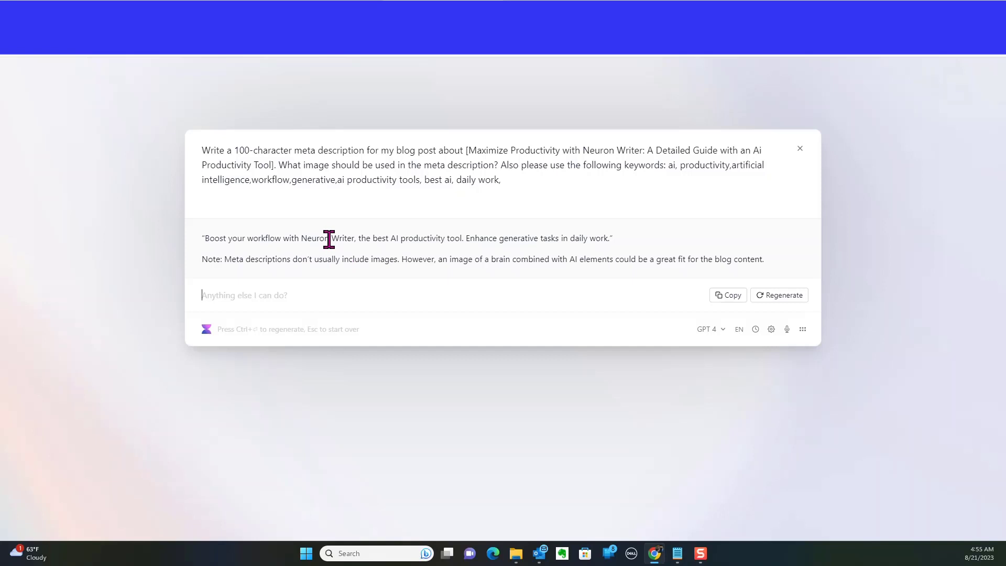
Compare the AI-generated meta description with the current description in the editor.
left_click(236, 10)
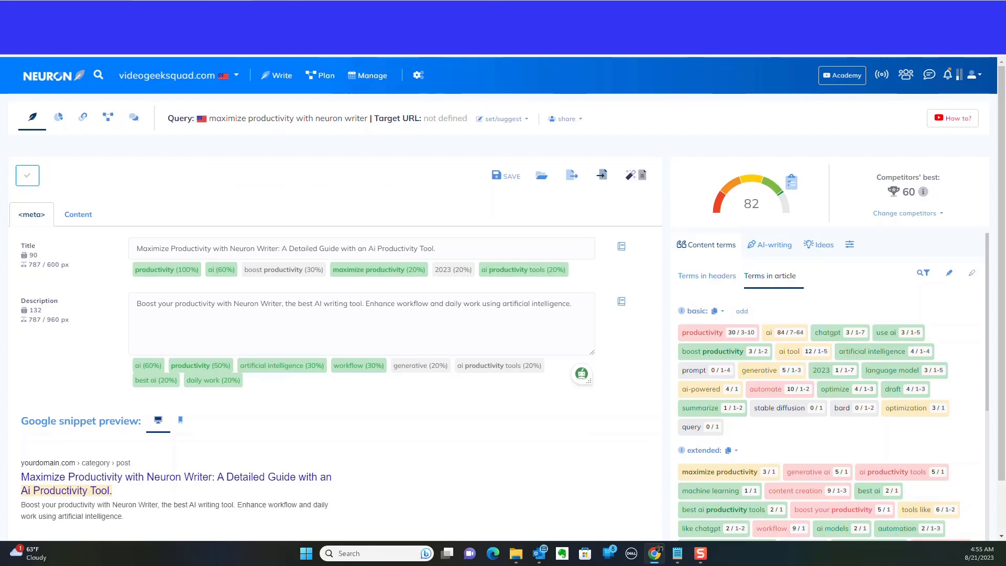
left_click(367, 10)
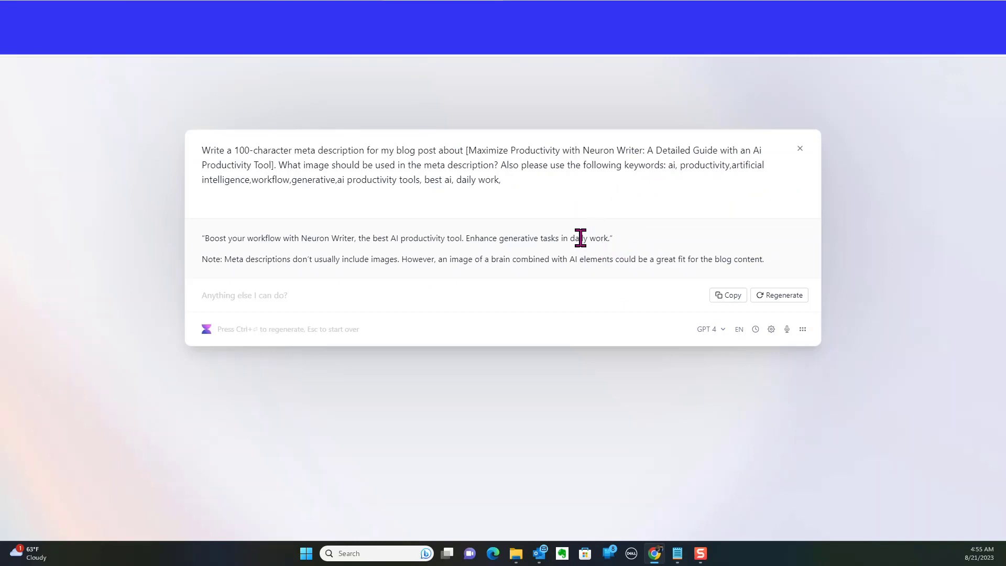
left_click(236, 9)
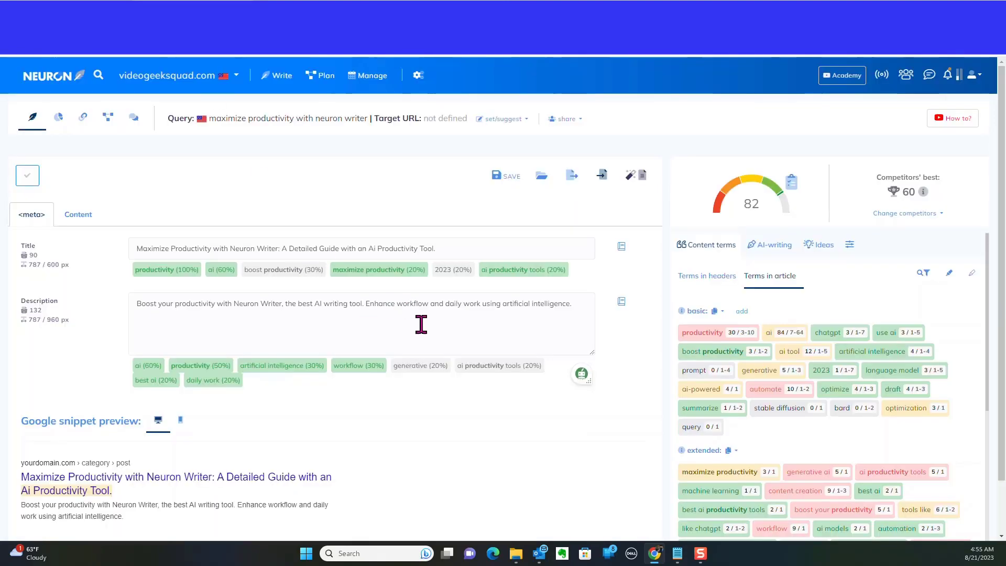
Select and copy the current meta description text in the Description field.
left_click_drag(572, 304, 482, 304)
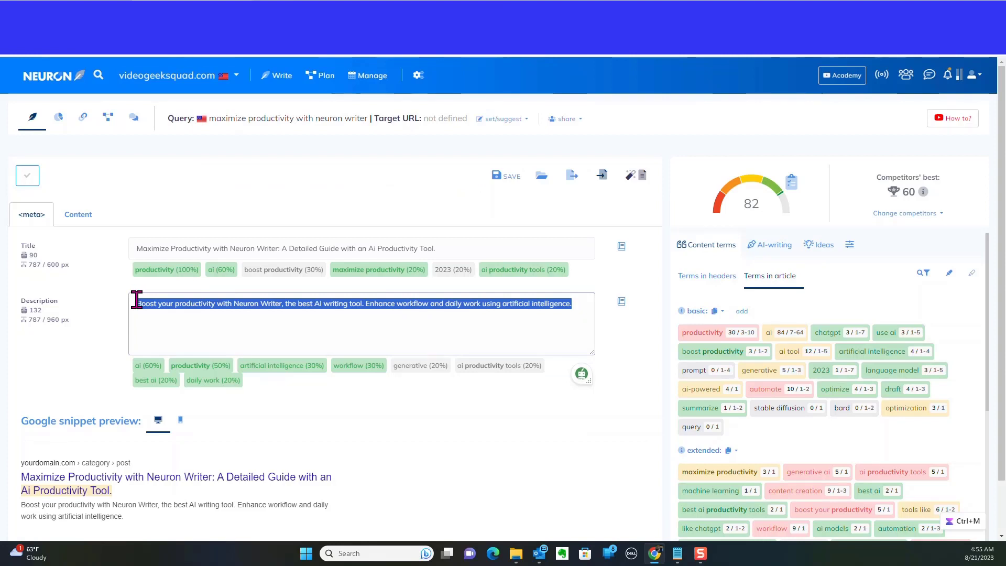
right_click(184, 308)
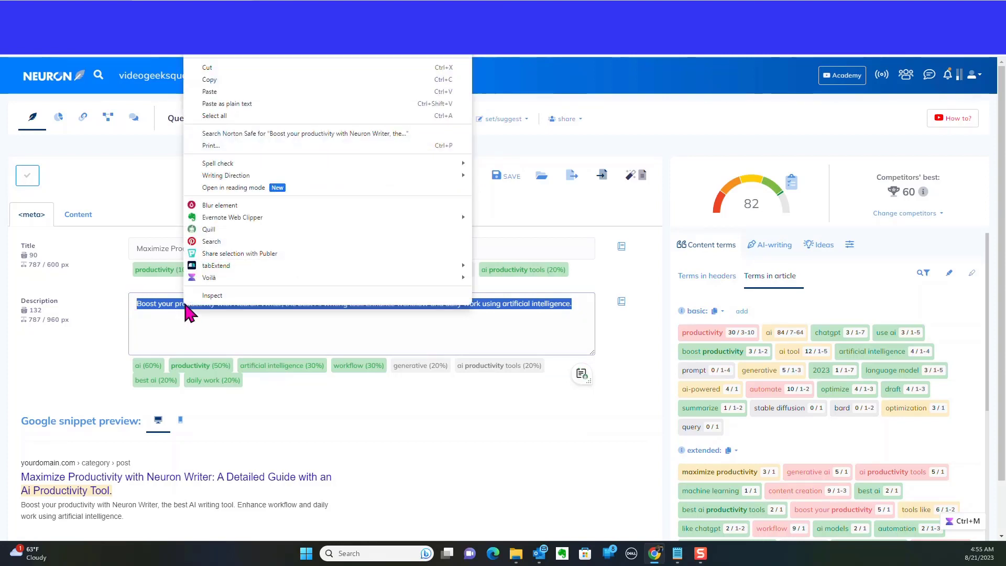
left_click(223, 79)
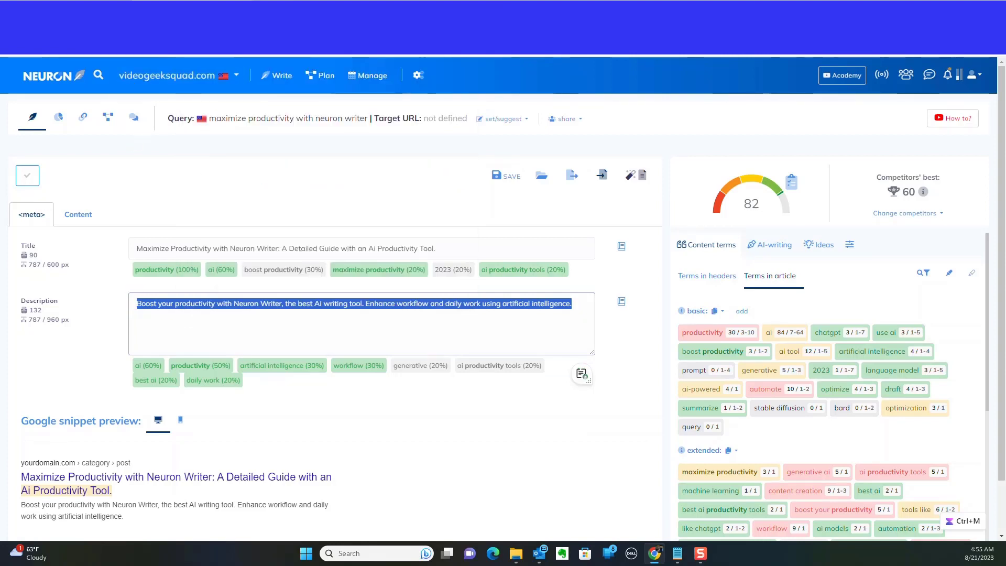
key("alt+Tab")
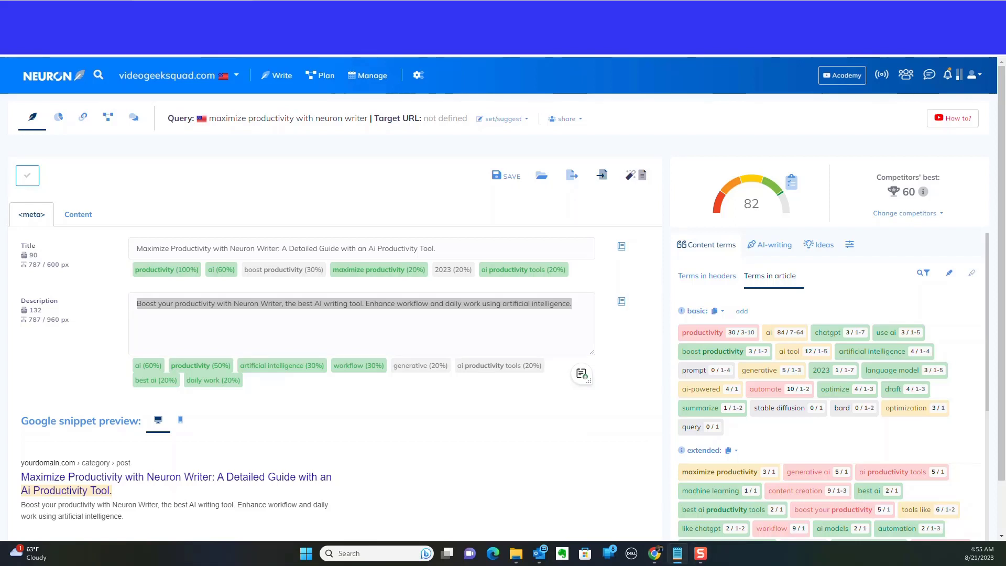
Select all text in the Description field and delete it.
left_click(319, 304)
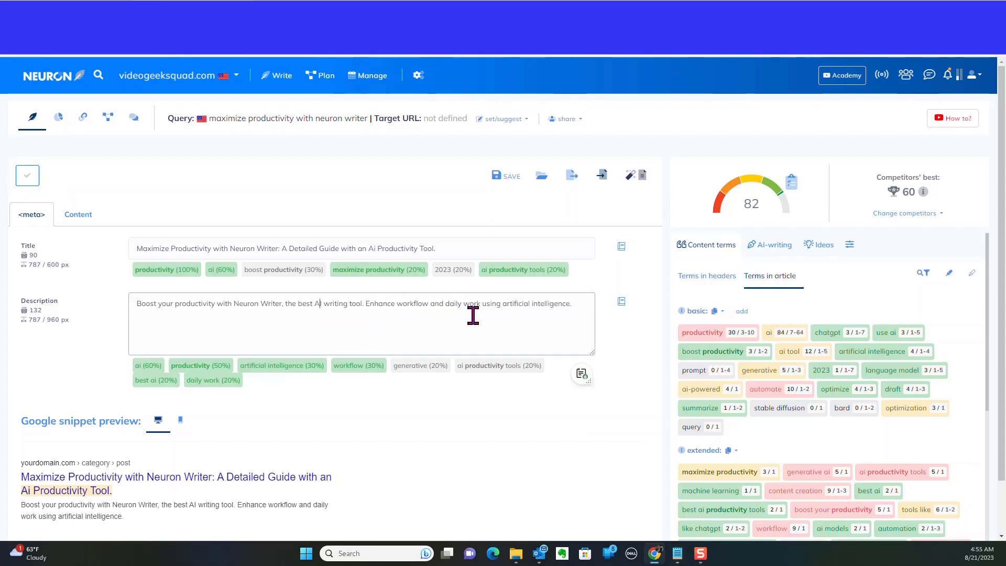
left_click_drag(580, 304, 122, 298)
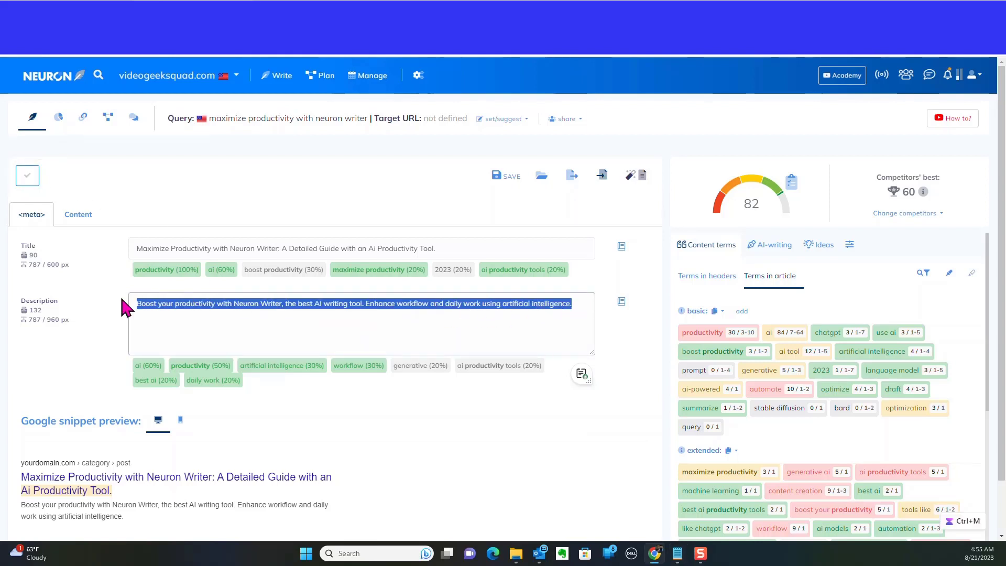
key("Delete")
Copy the AI-generated meta description from Voila, paste it into the empty Description field, and remove its leading quotation mark.
left_click(267, 11)
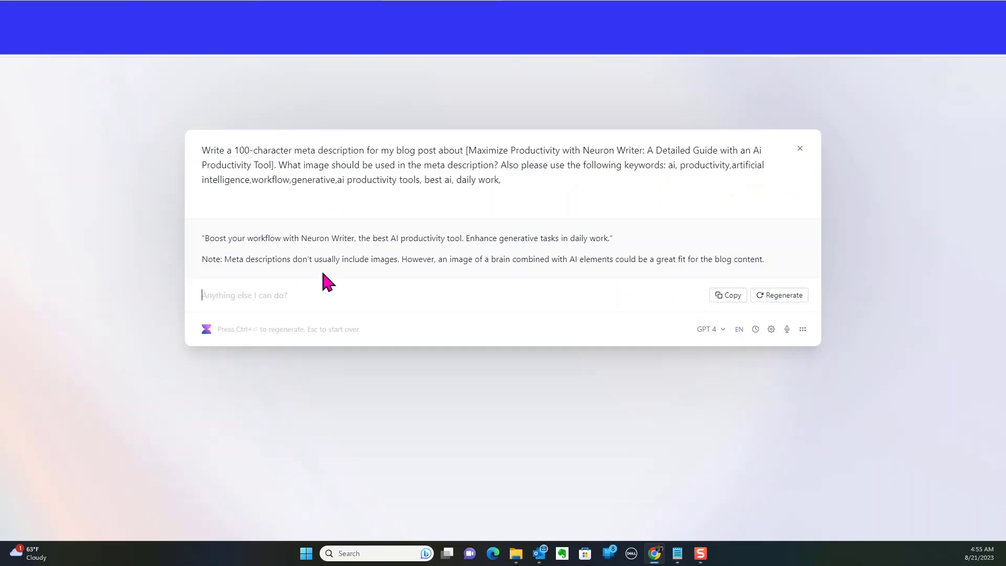
left_click_drag(613, 239, 202, 231)
right_click(245, 241)
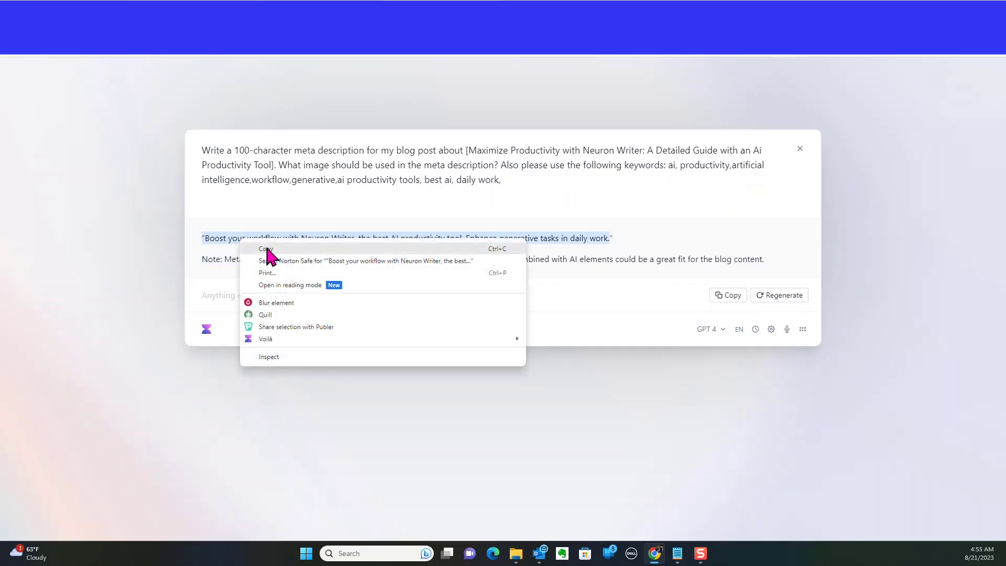
left_click(262, 269)
left_click(310, 11)
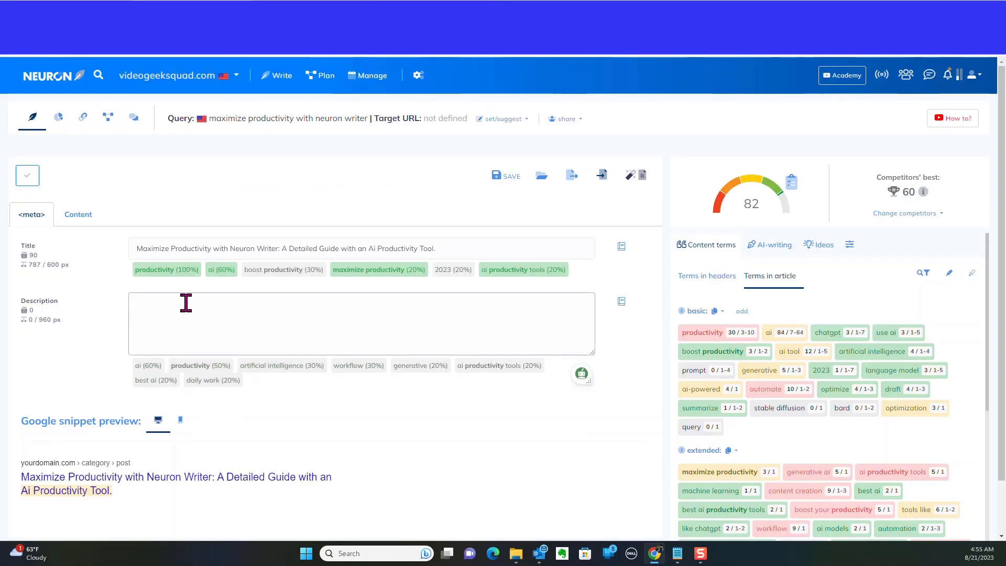
key("ctrl+v")
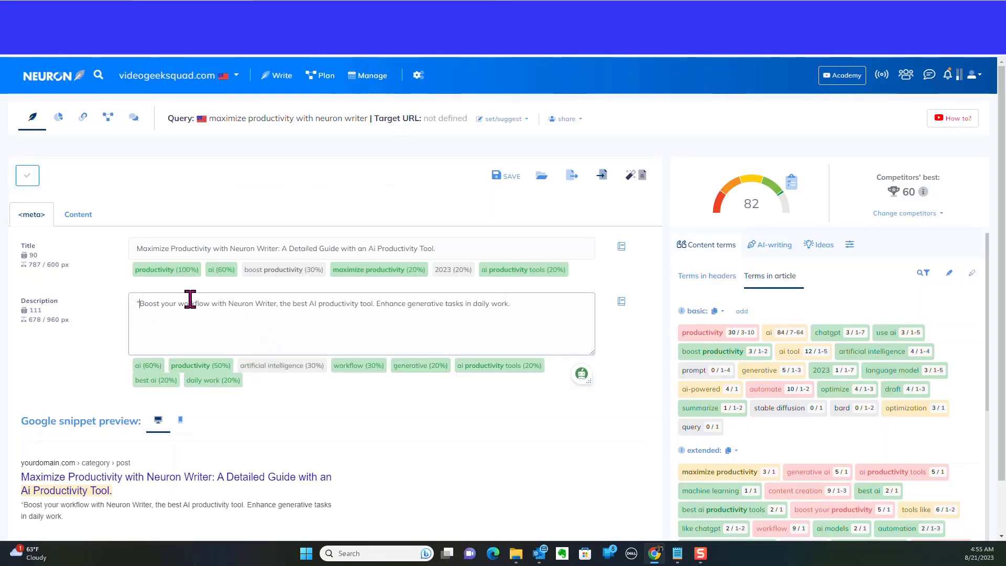
key("ctrl+Home")
key("Delete")
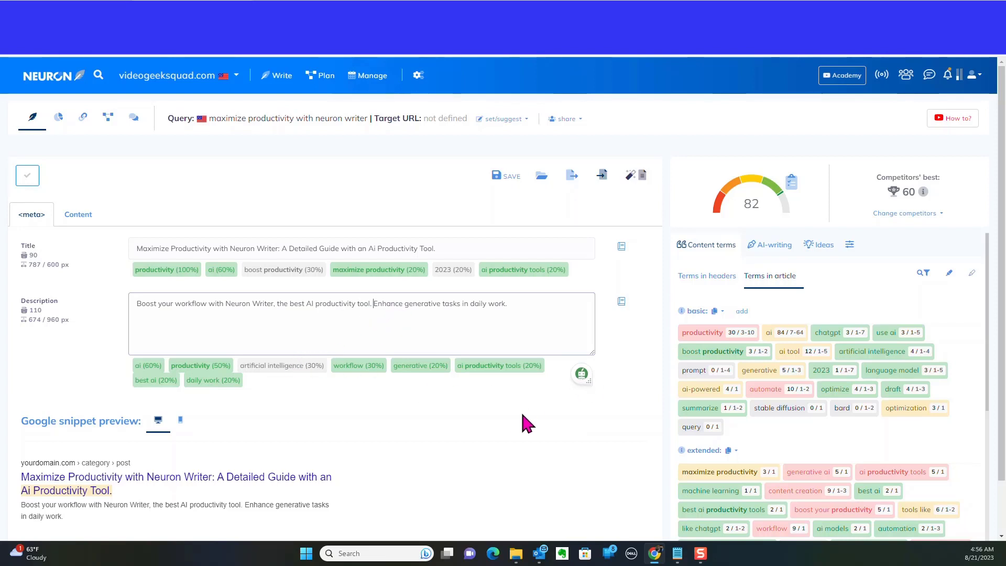
Replace the Description field's text with the original meta description about boosting productivity with Neuron Writer.
left_click(373, 306)
left_click_drag(509, 313, 124, 317)
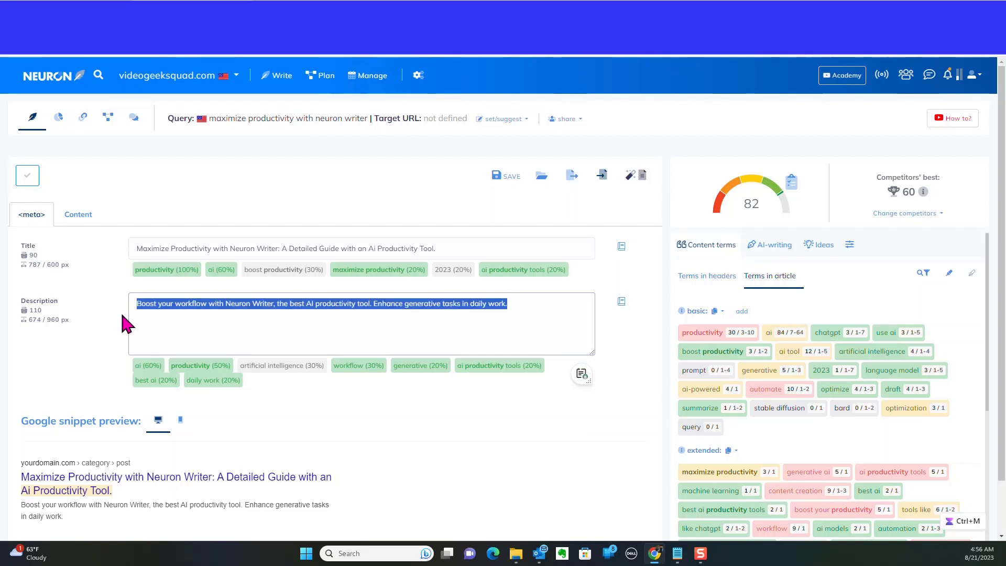
key("BackSpace")
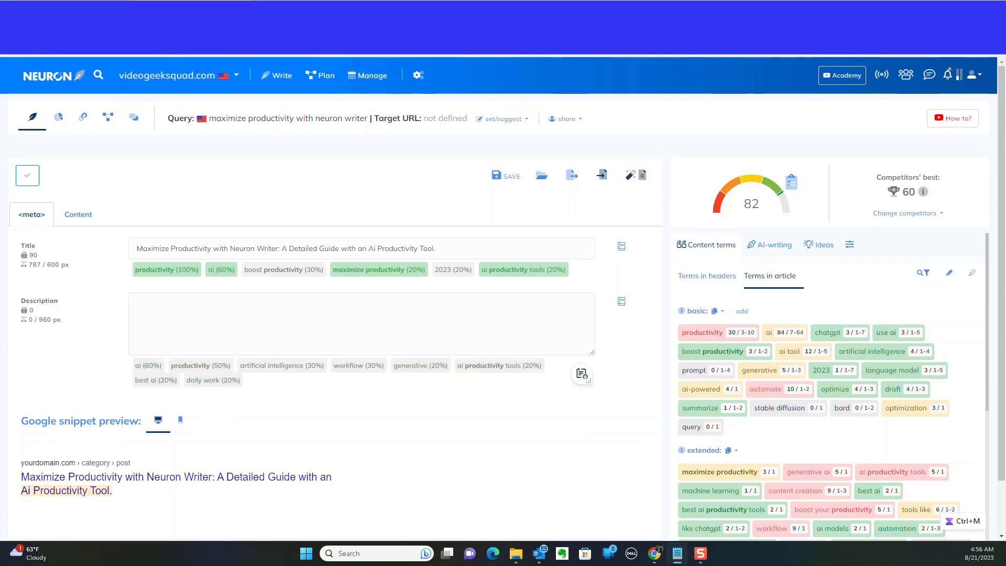
left_click(157, 310)
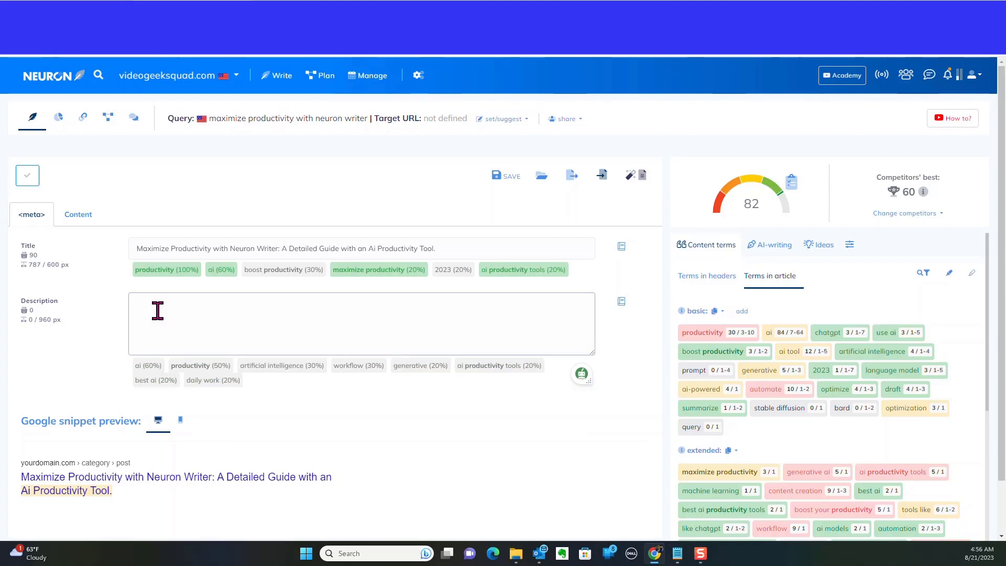
key("ctrl+v")
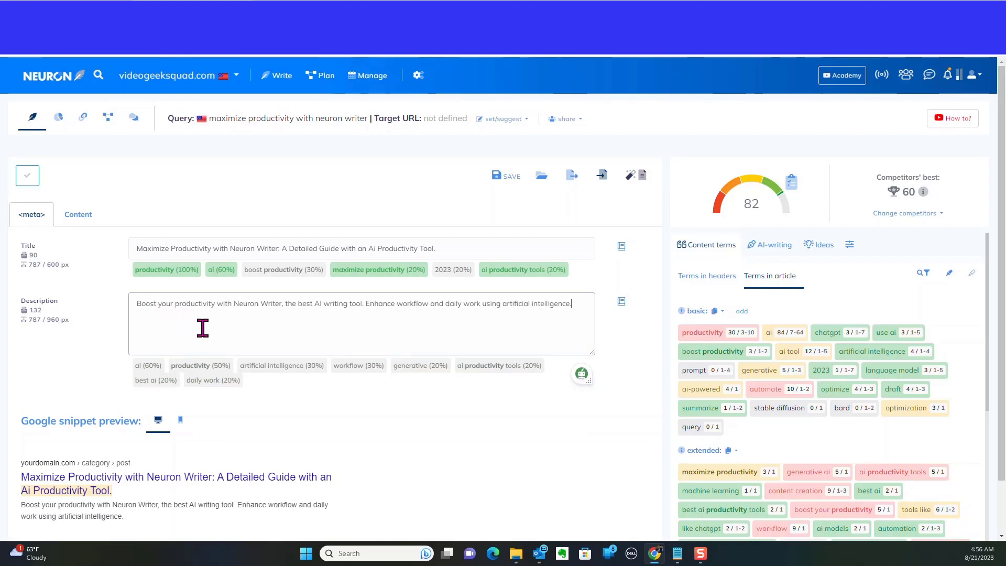
left_click(311, 438)
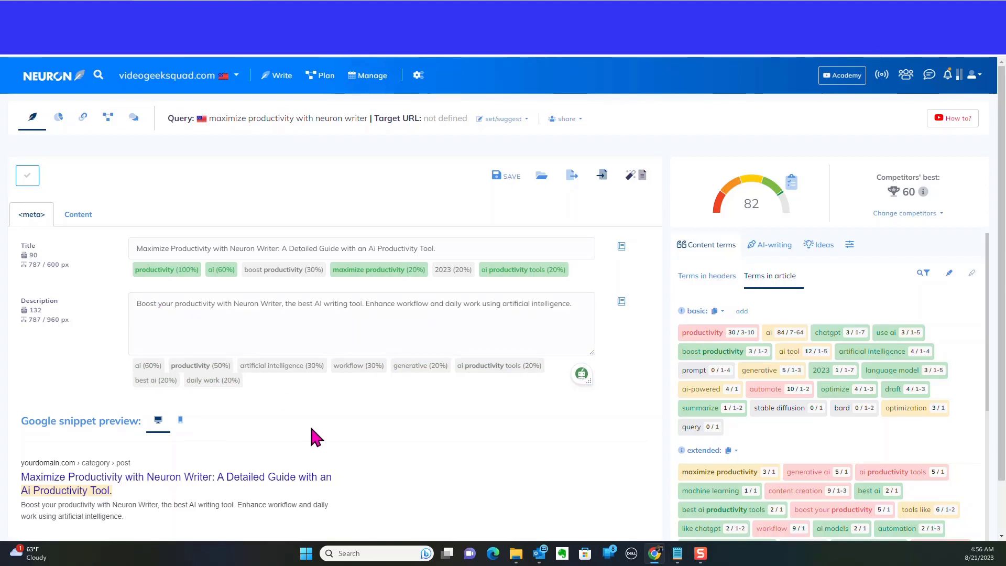
Copy the AI-generated meta description from the Voila response again.
left_click(476, 243)
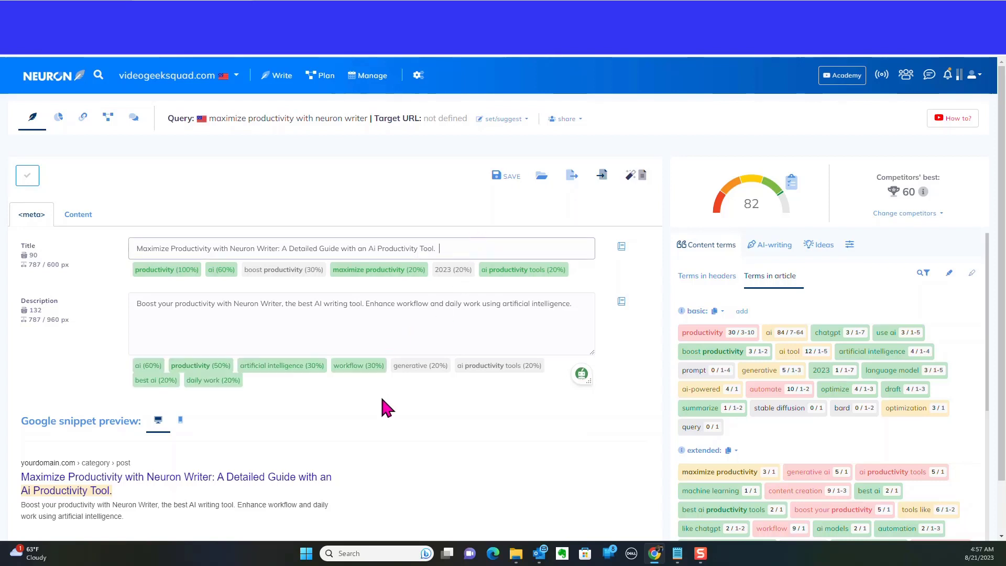
left_click(380, 425)
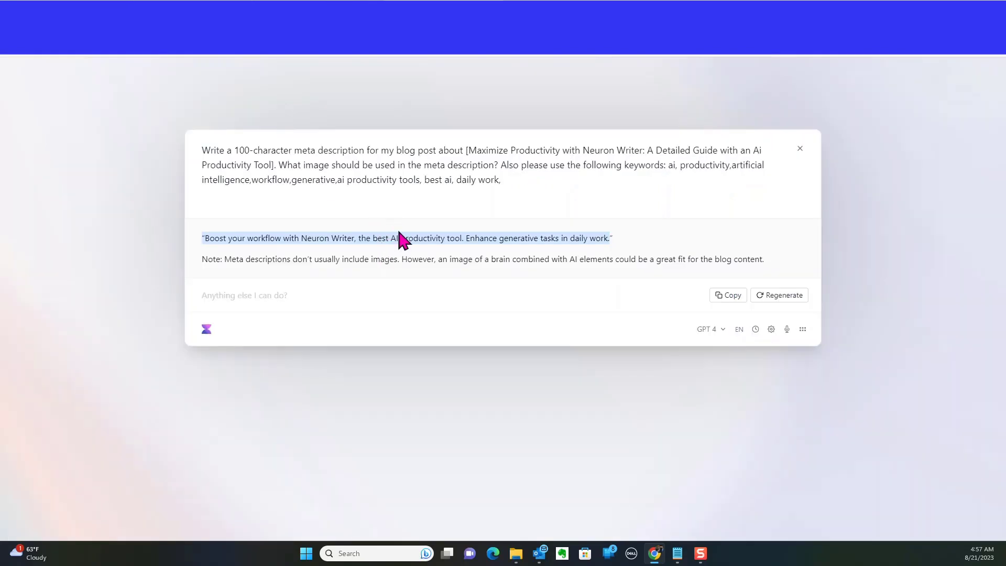
right_click(418, 242)
left_click(439, 252)
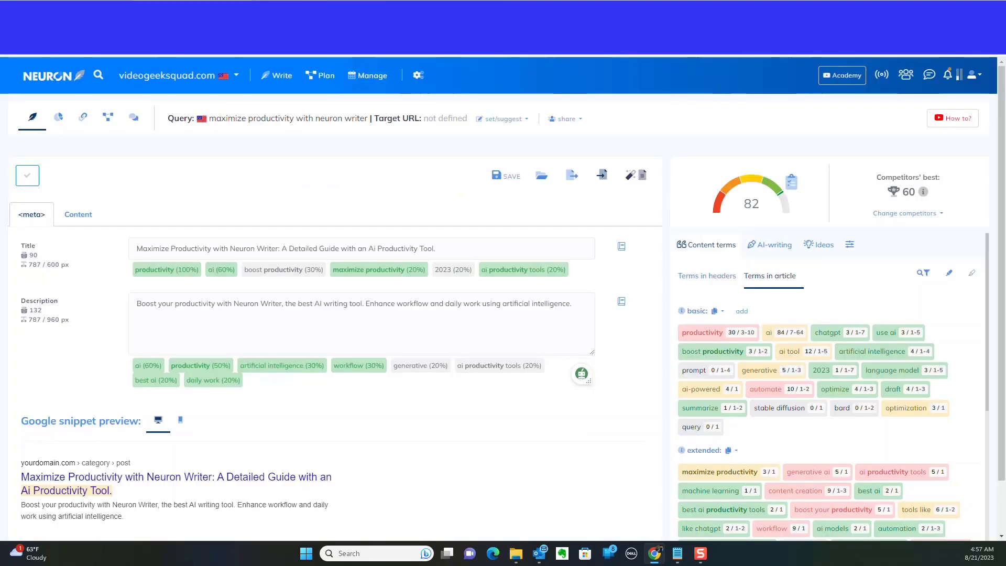
Replace the Description text with the copied AI description and delete its leading quotation mark.
left_click_drag(576, 303, 91, 301)
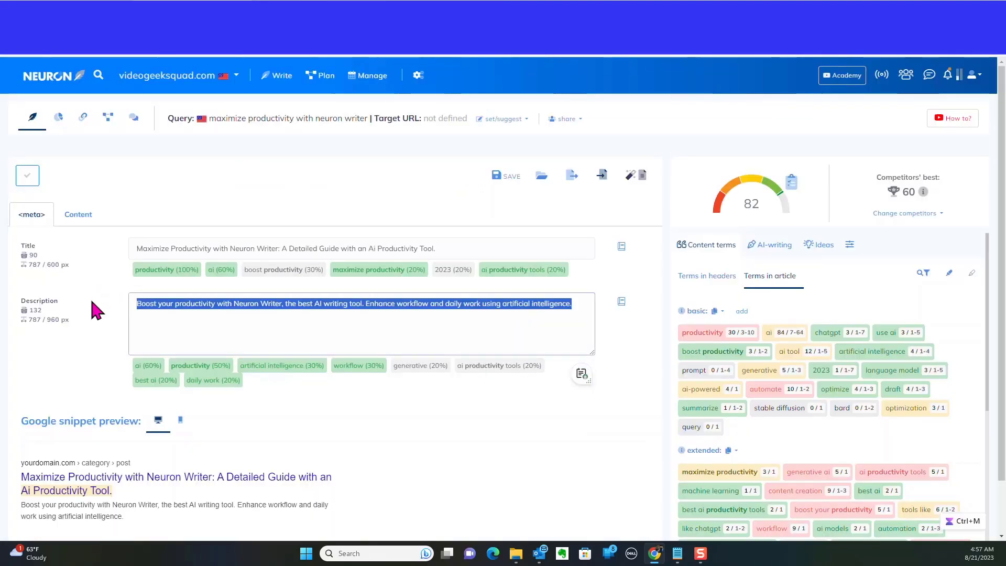
key("ctrl+v")
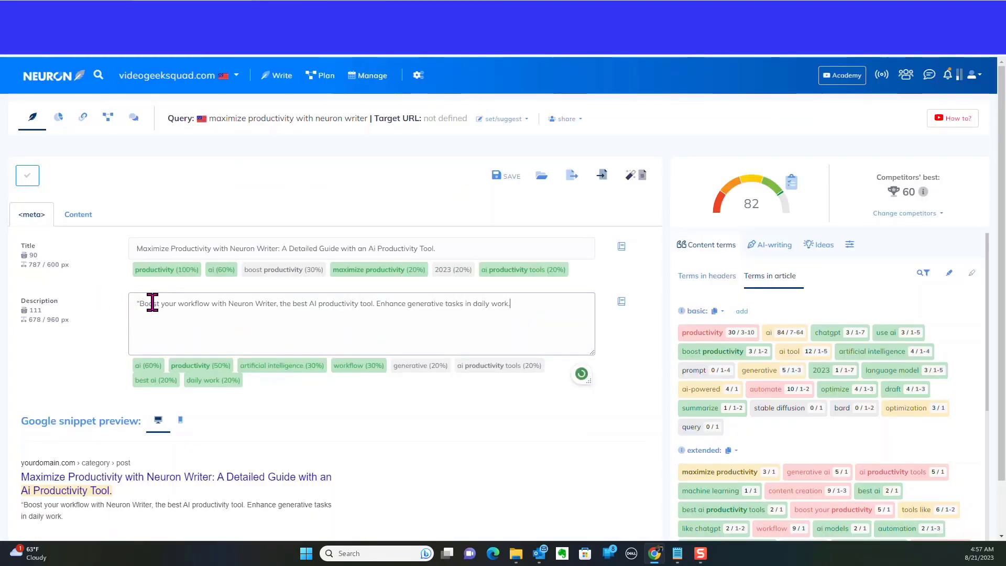
left_click(139, 301)
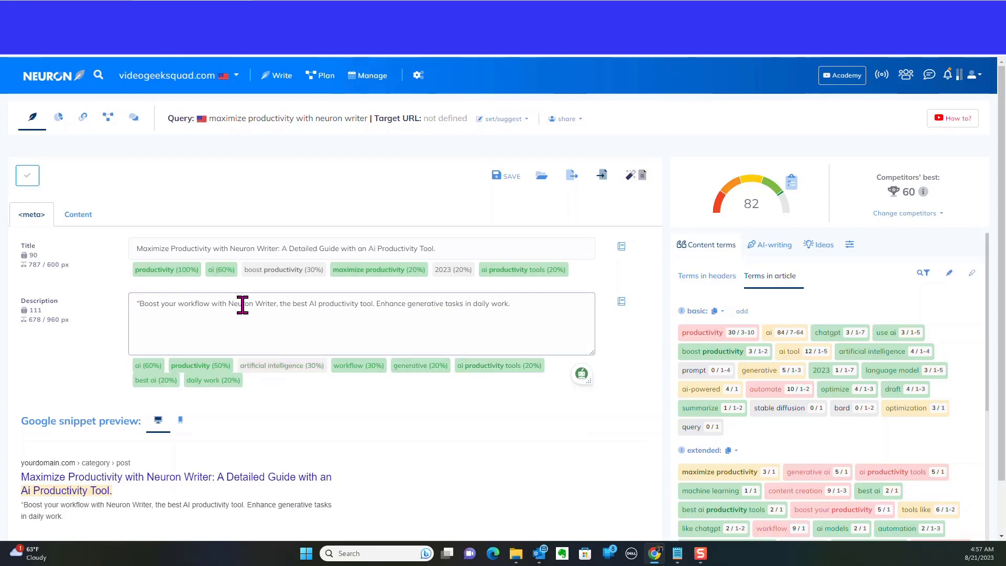
key("BackSpace")
left_click(546, 306)
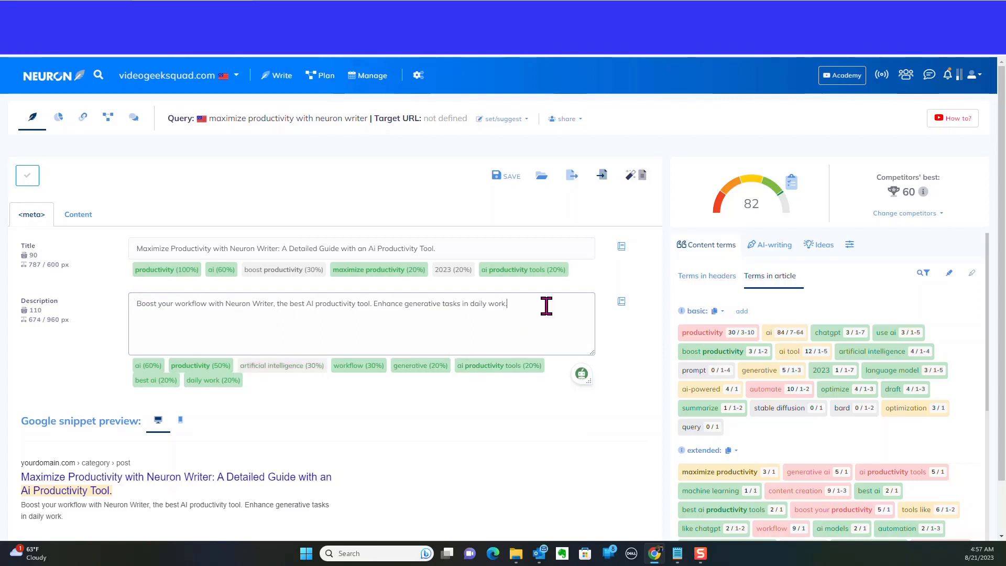